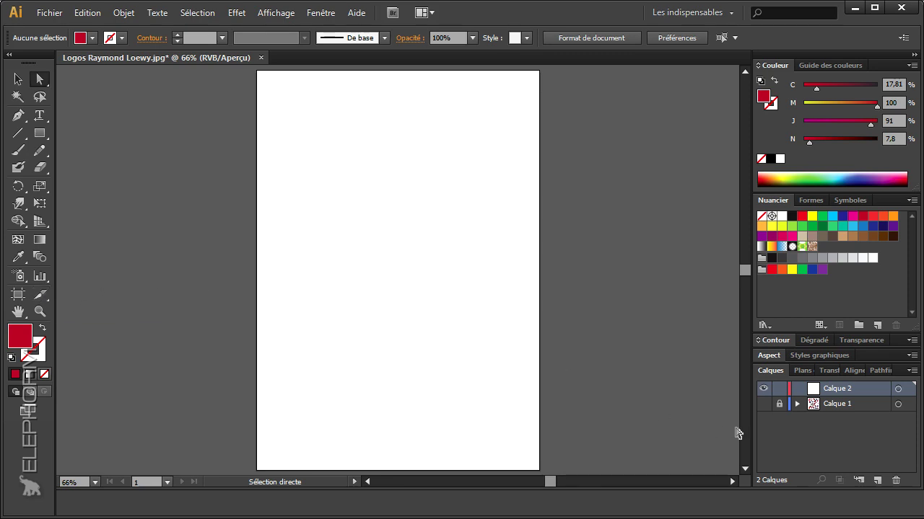
# - Show the Calque 1 layer with the reference logos and frame the Pepro logo for tracing
pyautogui.click(763, 404)
pyautogui.click(40, 311)
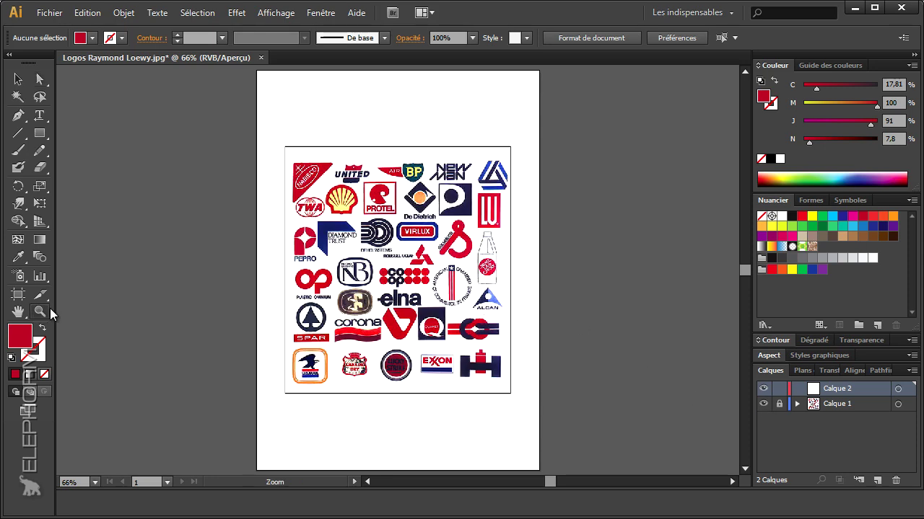
pyautogui.click(409, 298)
pyautogui.moveTo(362, 259); pyautogui.dragTo(358, 302)
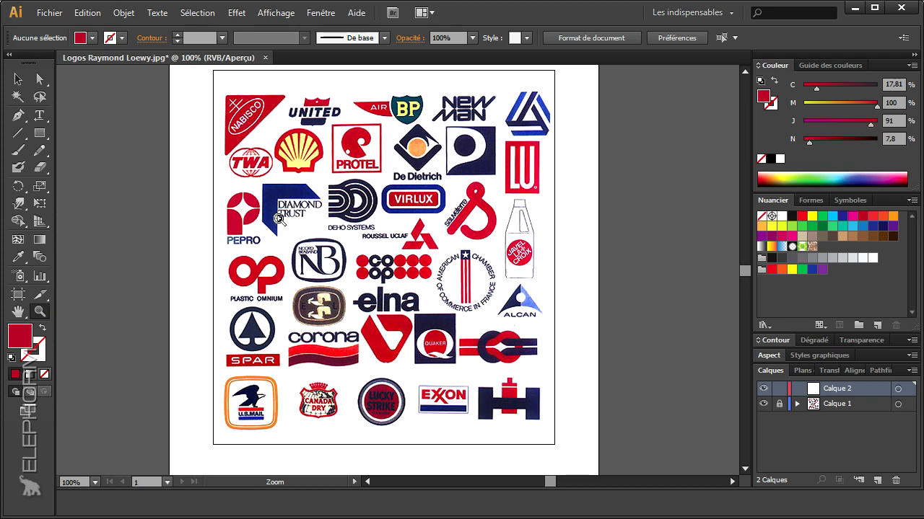
pyautogui.moveTo(206, 171); pyautogui.dragTo(350, 277)
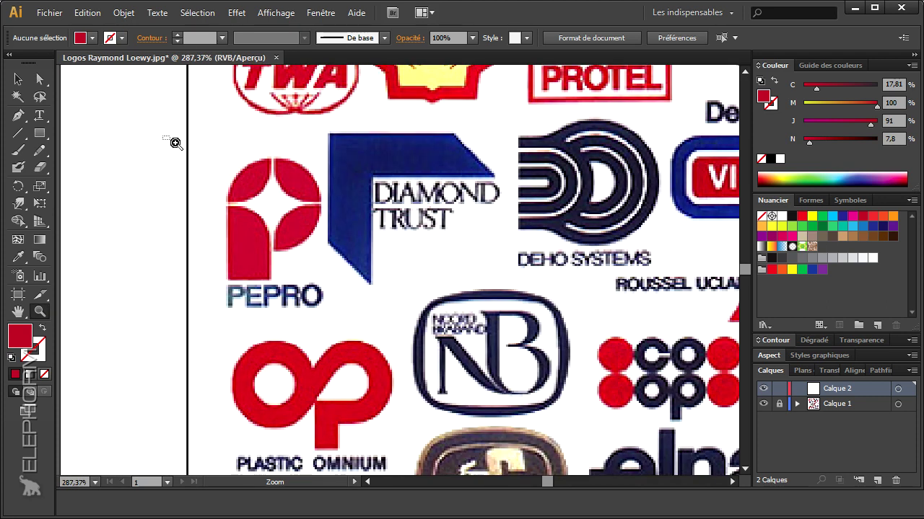
pyautogui.moveTo(163, 136); pyautogui.dragTo(369, 284)
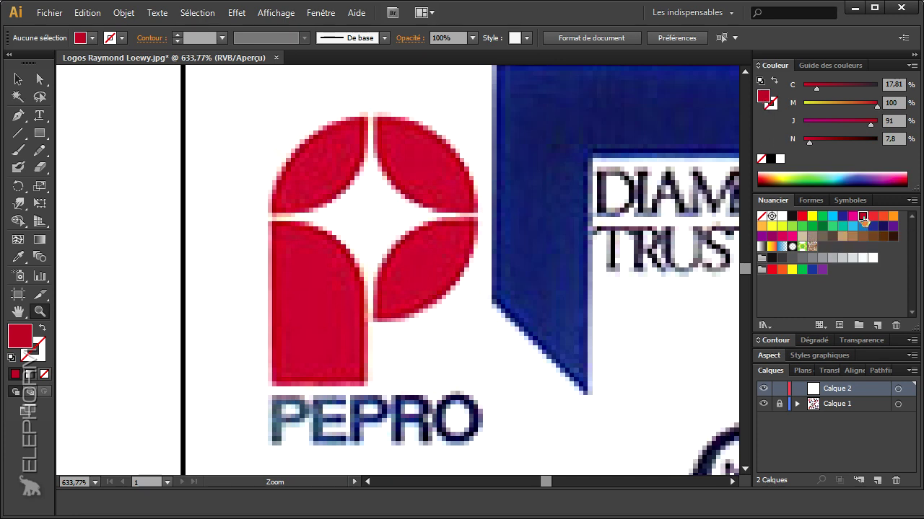
# - Draw a circle centred on the Pepro logo's star to cover its round part, filled dark red (C 17.81, M 100, J 91, N 7.8)
pyautogui.click(802, 217)
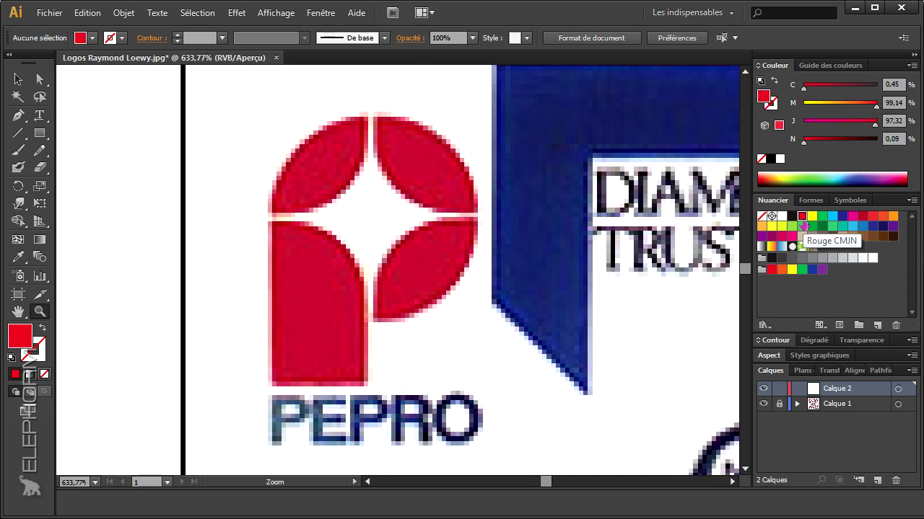
pyautogui.click(862, 216)
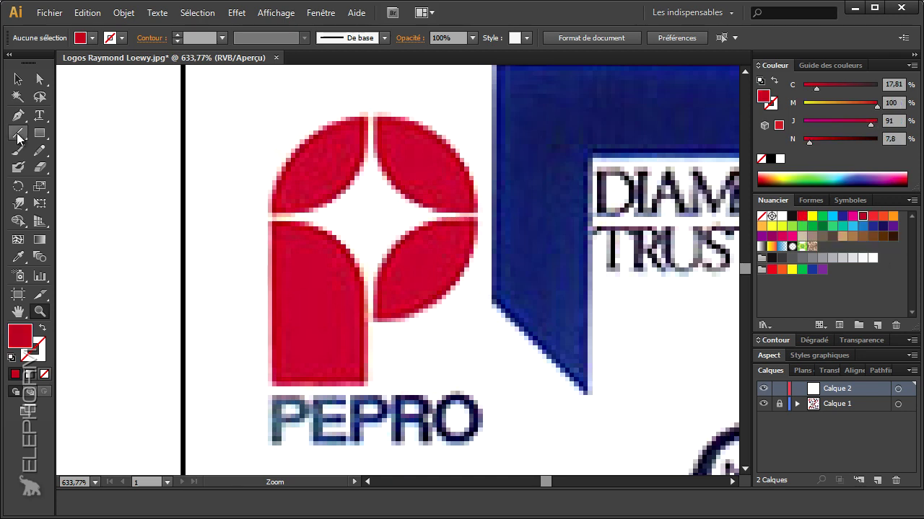
pyautogui.click(47, 140)
pyautogui.moveTo(47, 140); pyautogui.dragTo(79, 168)
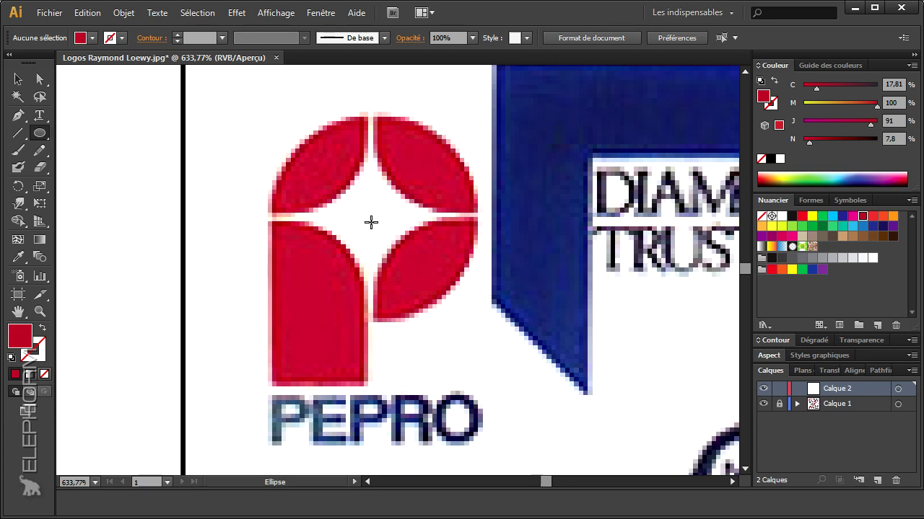
pyautogui.keyDown('alt'); pyautogui.click(374, 225); pyautogui.keyUp('alt')
pyautogui.moveTo(371, 218); pyautogui.dragTo(456, 334)
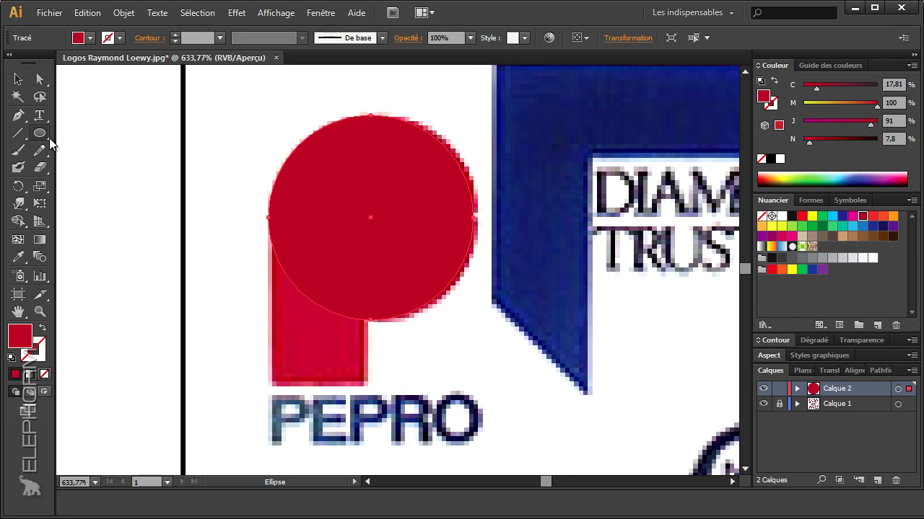
# - With smart guides enabled, draw the P's stem as a rectangle from the circle's left anchor point, one radius wide, down to the stem's base
pyautogui.moveTo(40, 133); pyautogui.dragTo(76, 134)
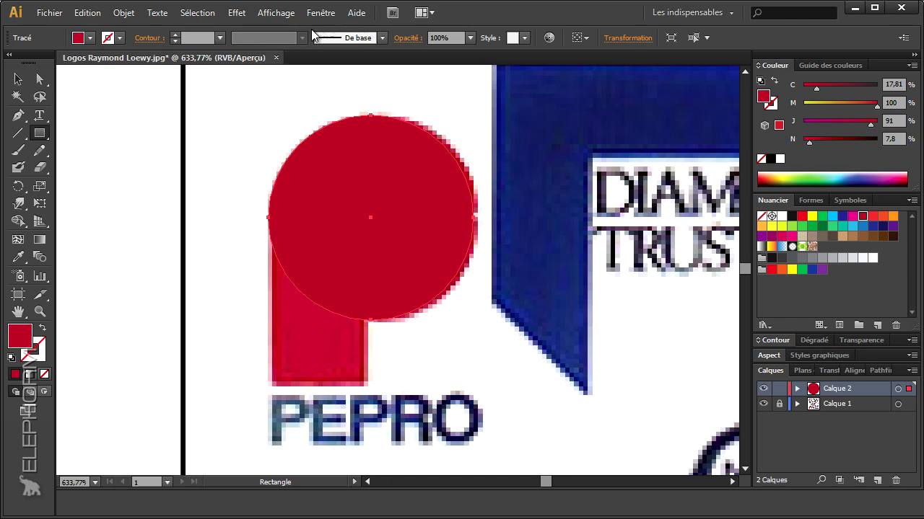
pyautogui.click(280, 16)
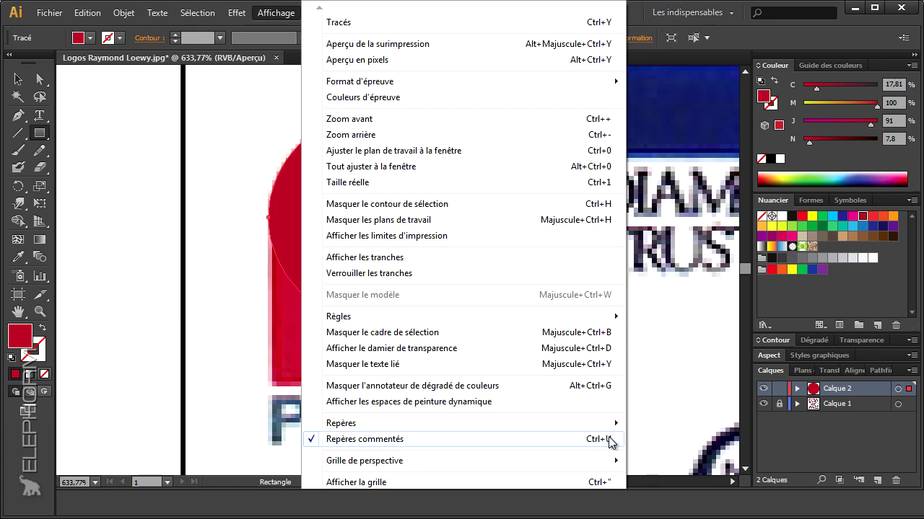
pyautogui.click(610, 443)
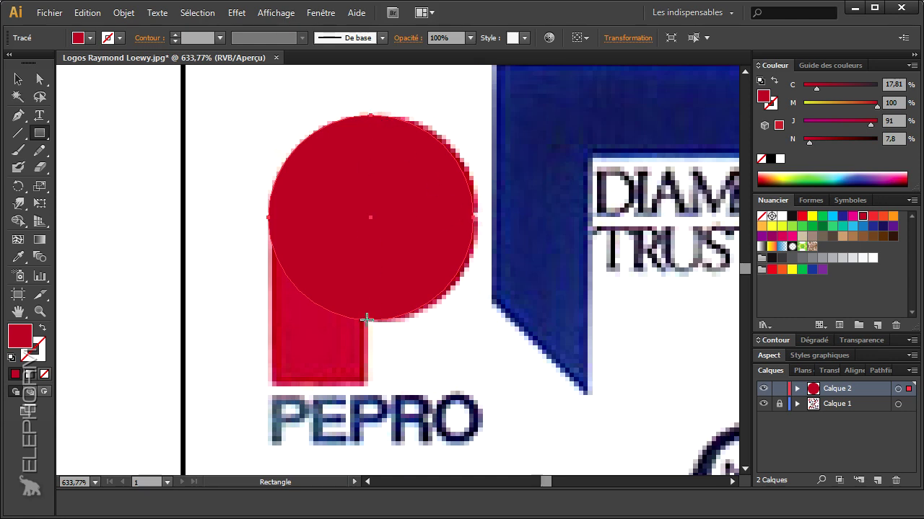
pyautogui.click(272, 15)
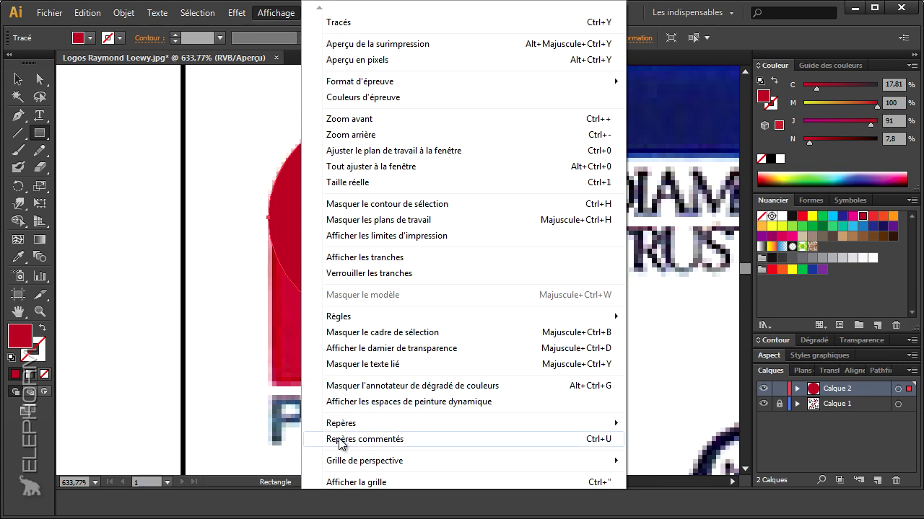
pyautogui.moveTo(339, 424)
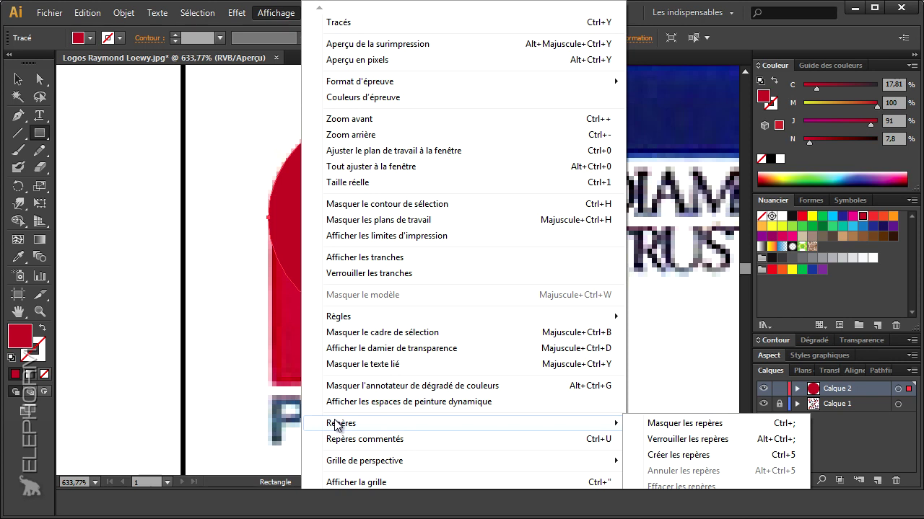
pyautogui.click(336, 438)
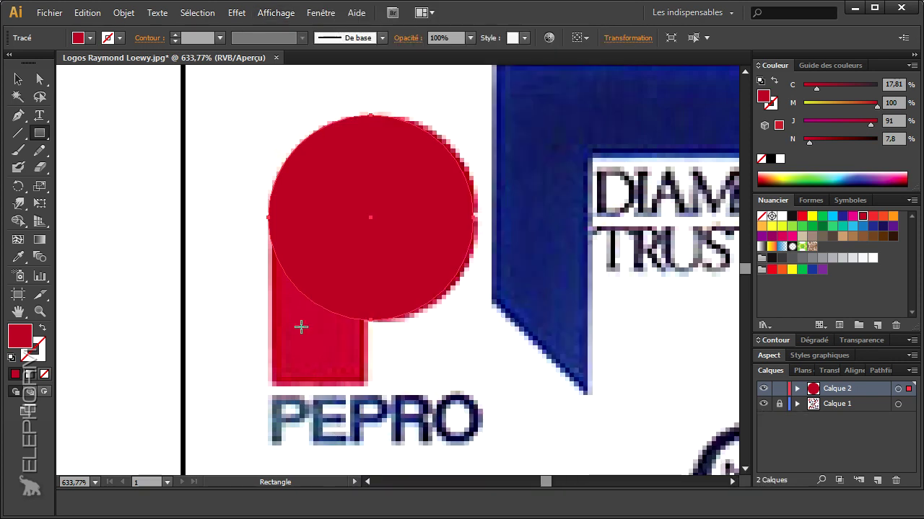
pyautogui.moveTo(268, 219); pyautogui.dragTo(371, 384)
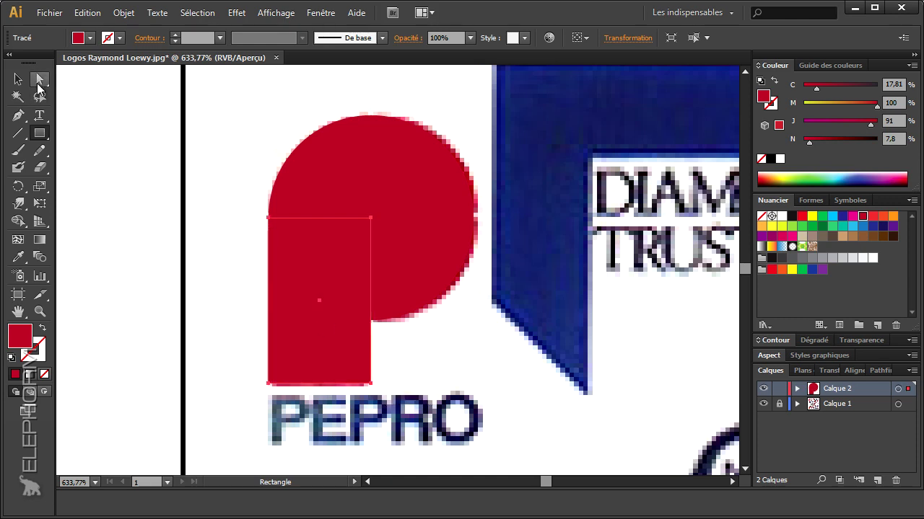
# - Select the circle and the rectangle and merge them into a single P shape with the Shape Builder tool
pyautogui.click(18, 79)
pyautogui.click(232, 228)
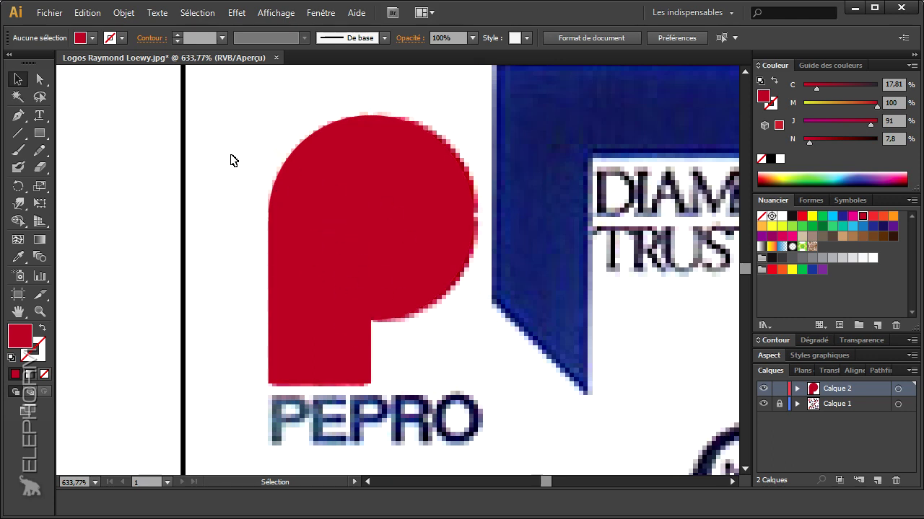
pyautogui.moveTo(233, 159); pyautogui.dragTo(279, 267)
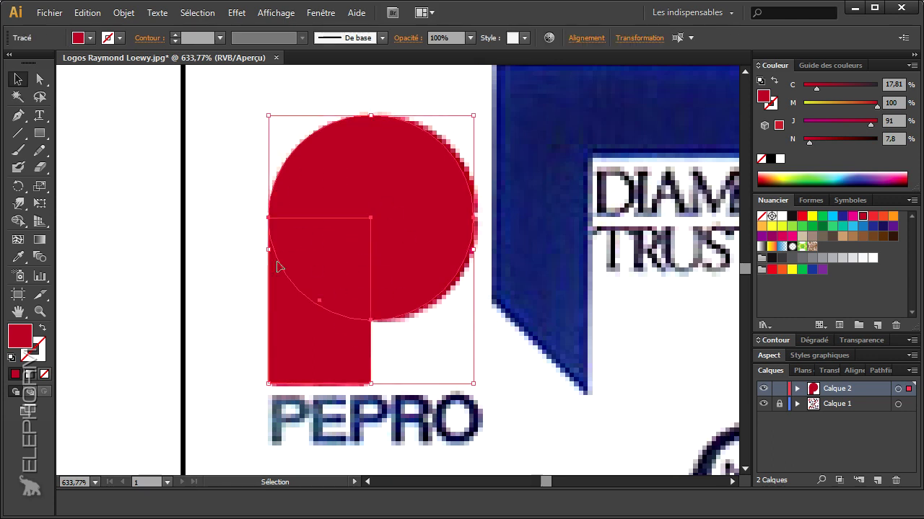
pyautogui.click(18, 226)
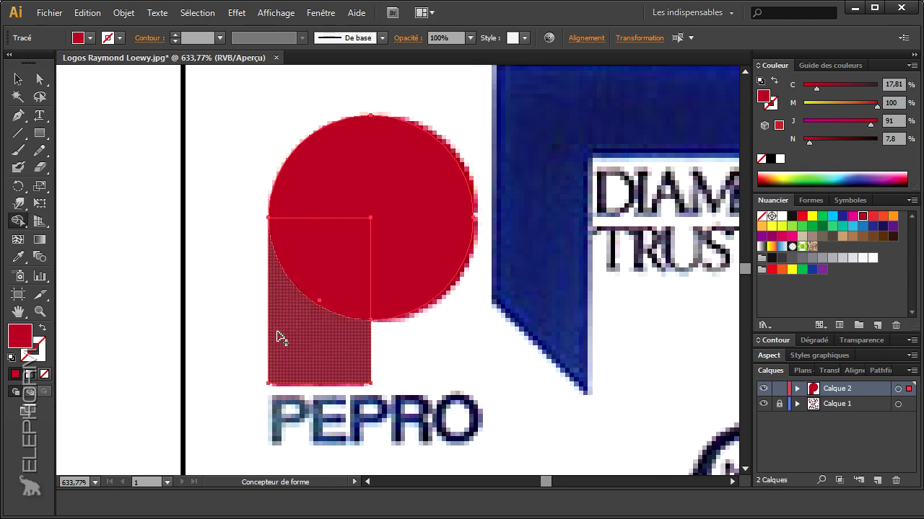
pyautogui.moveTo(303, 332); pyautogui.dragTo(356, 198)
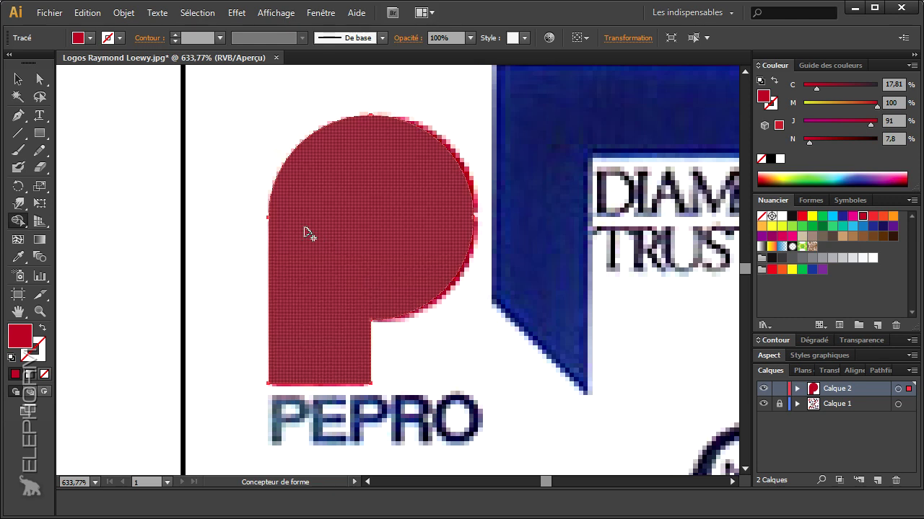
# - Compare the P shape with the reference logo, then add a new layer above Calque 2 and lock Calque 2
pyautogui.click(764, 388)
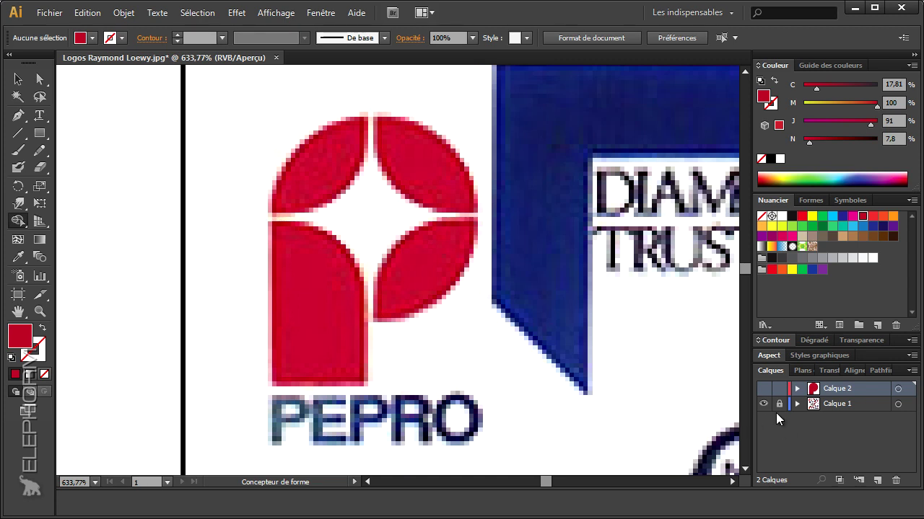
pyautogui.click(763, 388)
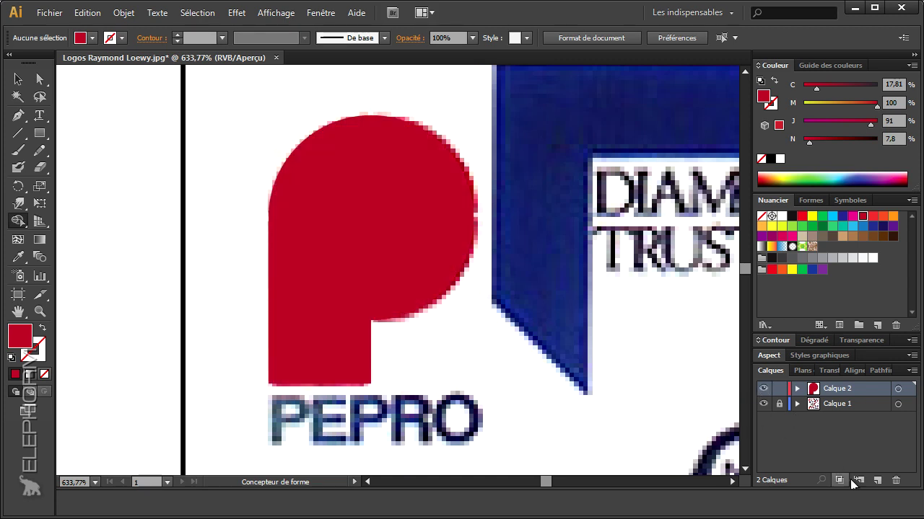
pyautogui.click(876, 480)
pyautogui.click(778, 419)
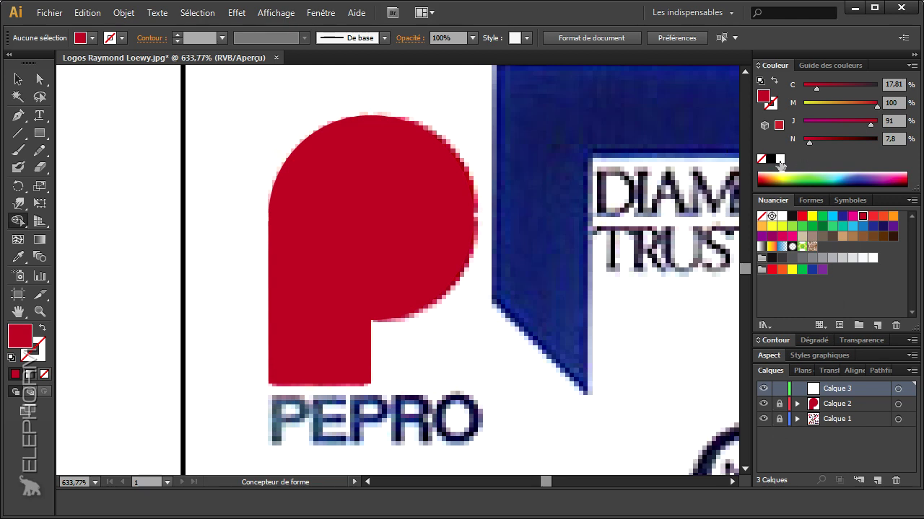
# - Draw a closed diamond with the Pen tool through the circle's four extreme points and fill it white
pyautogui.click(779, 159)
pyautogui.click(18, 117)
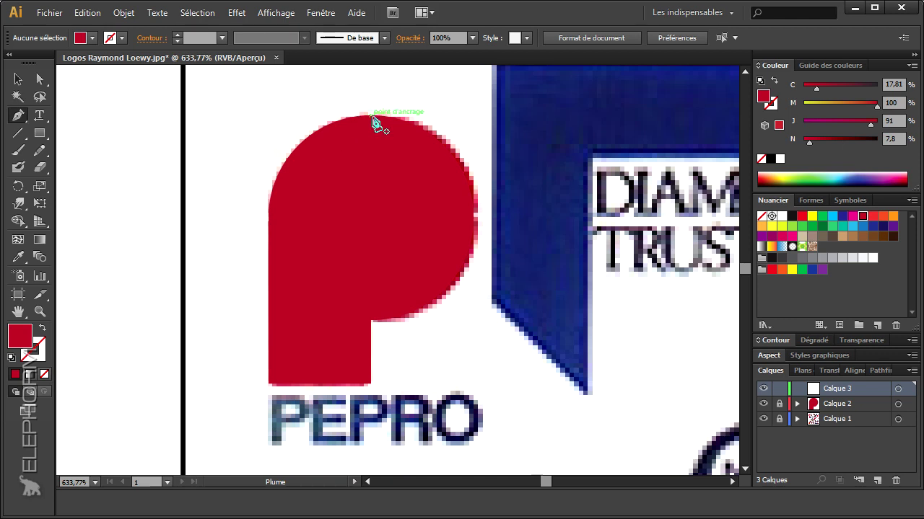
pyautogui.click(370, 115)
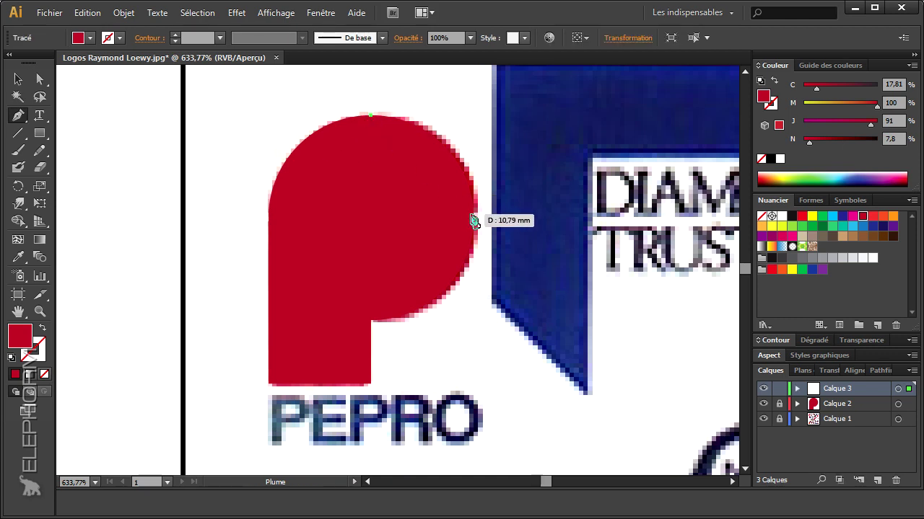
pyautogui.click(474, 217)
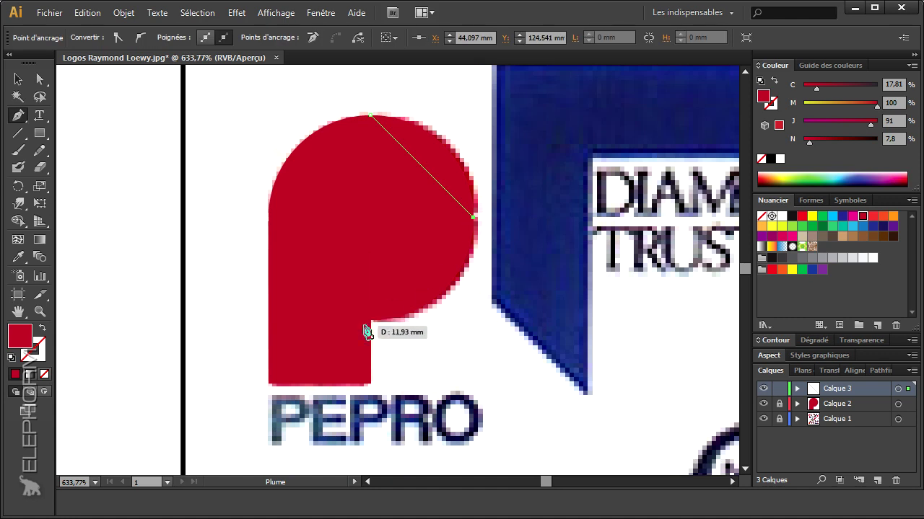
pyautogui.click(371, 320)
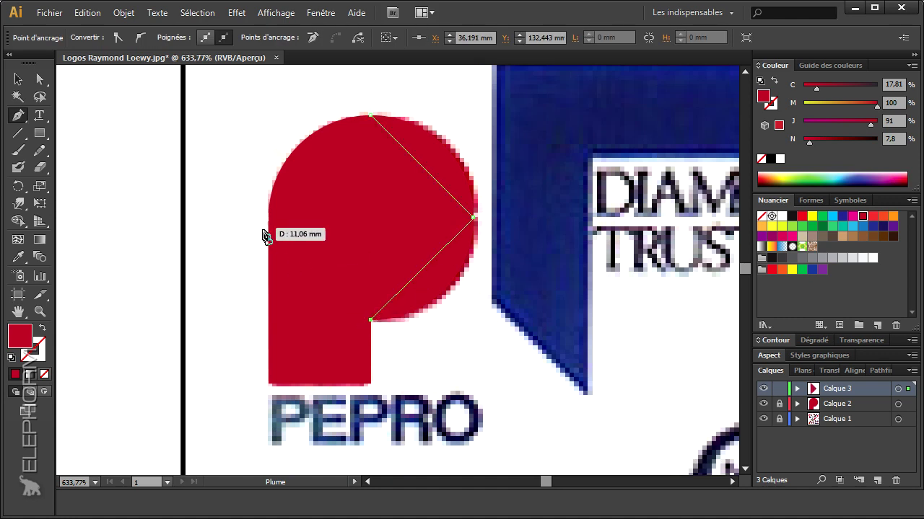
pyautogui.click(268, 217)
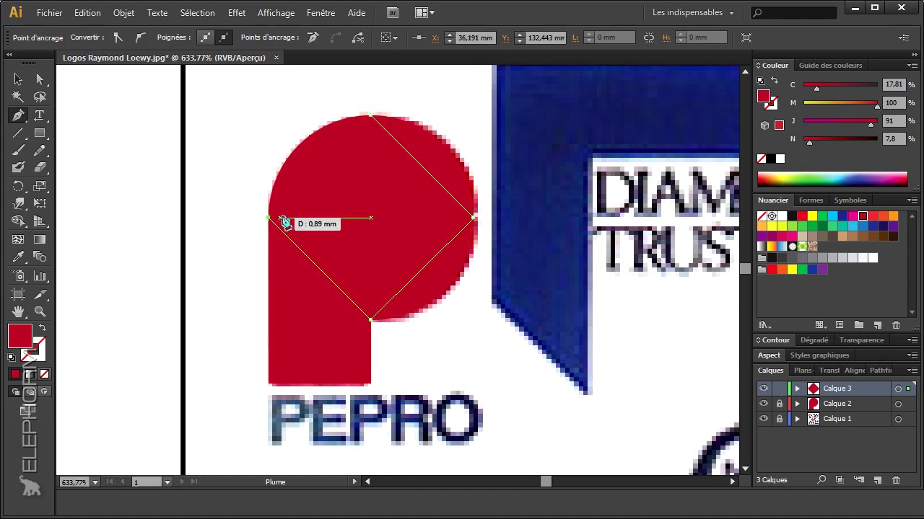
pyautogui.click(371, 117)
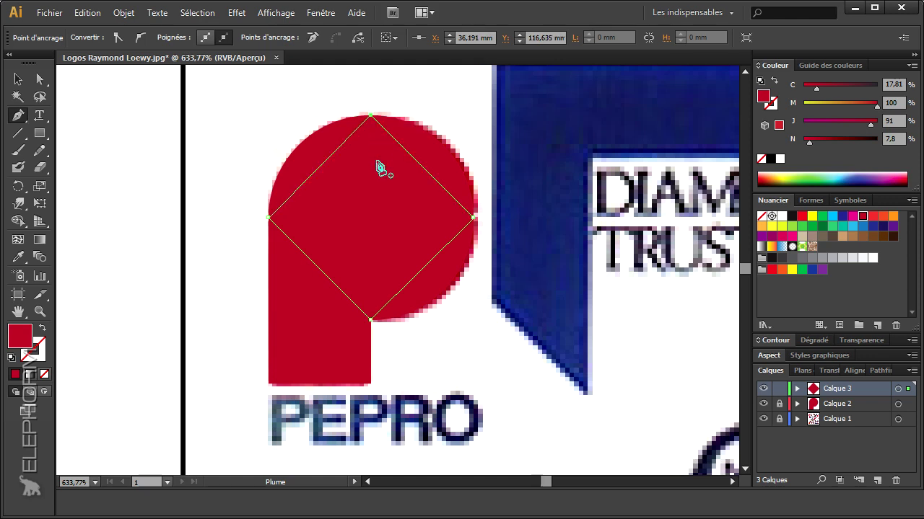
pyautogui.click(780, 159)
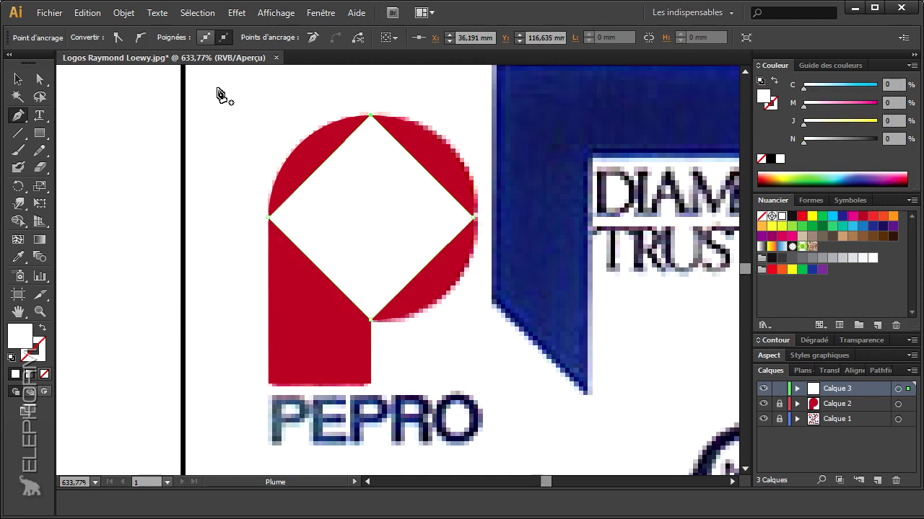
# - Apply the Contraction et dilatation effect at -97% to the white diamond to form a four-pointed star
pyautogui.click(236, 13)
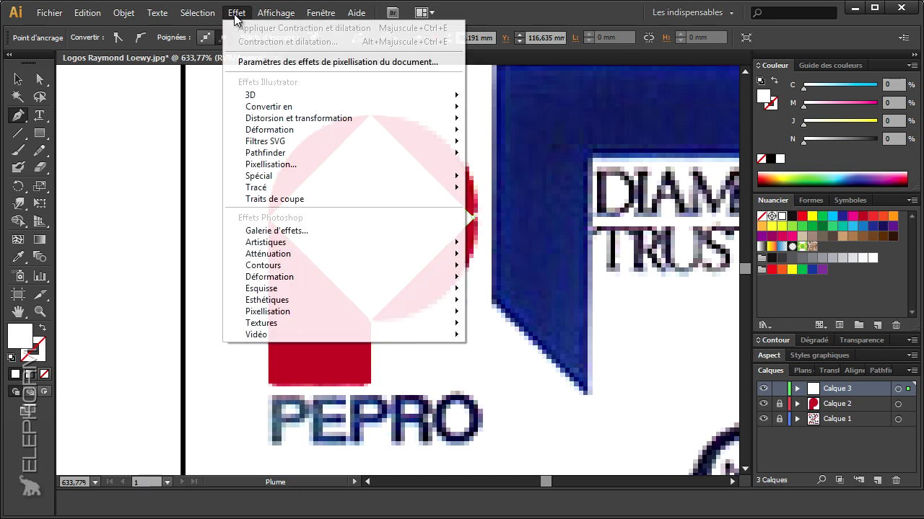
pyautogui.moveTo(249, 119)
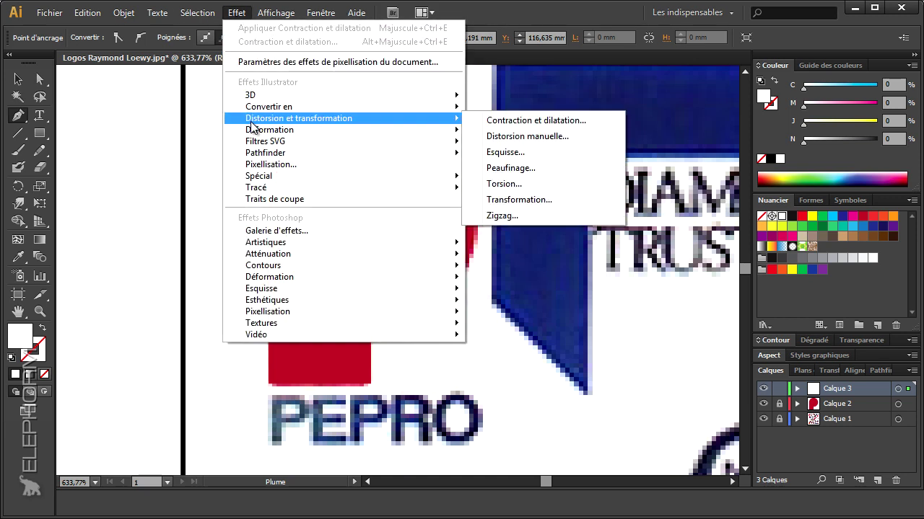
pyautogui.click(507, 121)
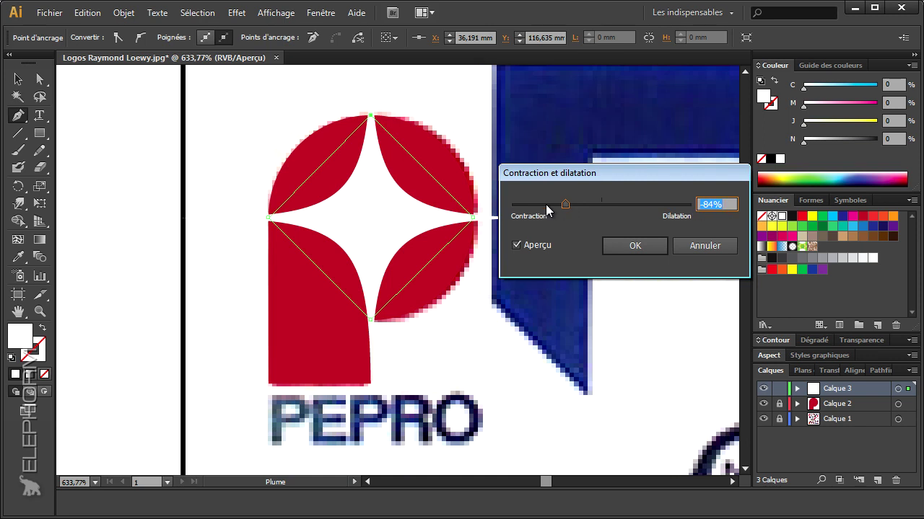
pyautogui.moveTo(562, 204); pyautogui.dragTo(560, 205)
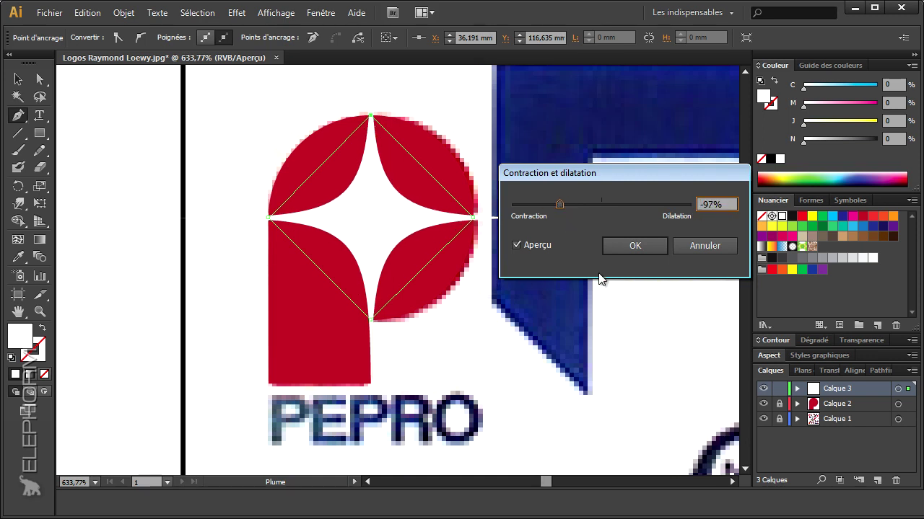
pyautogui.click(631, 248)
# - Deselect the star and hide the Calque 1 reference layer
pyautogui.click(39, 80)
pyautogui.click(213, 217)
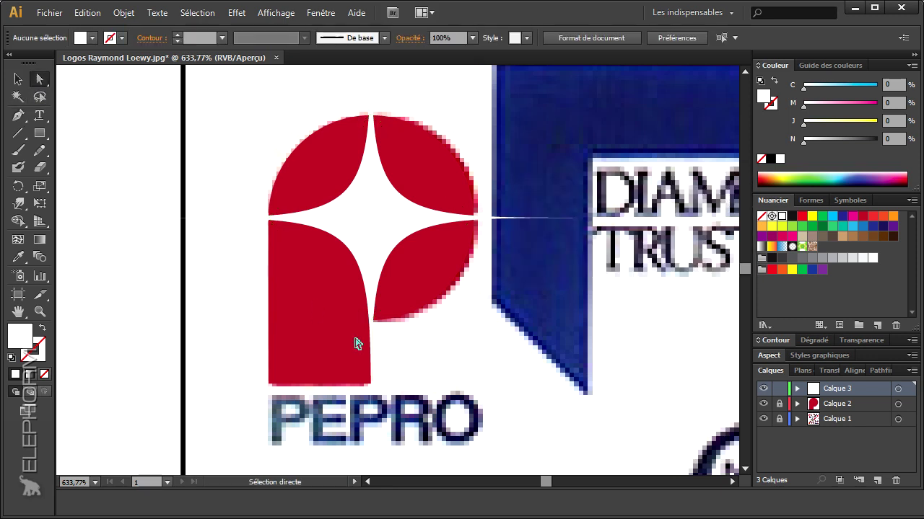
pyautogui.click(763, 419)
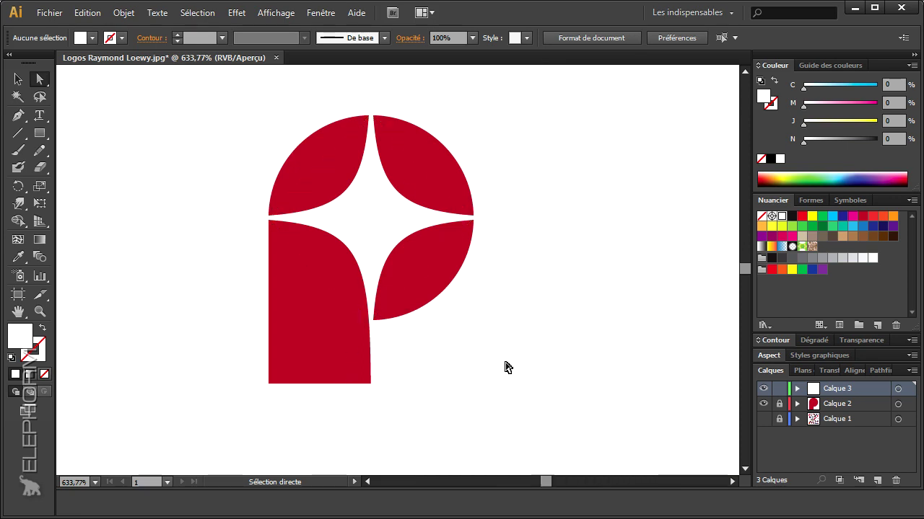
# - Display the artwork in outline mode and select the diamond path
pyautogui.click(39, 311)
pyautogui.keyDown('alt'); pyautogui.click(396, 291); pyautogui.keyUp('alt')
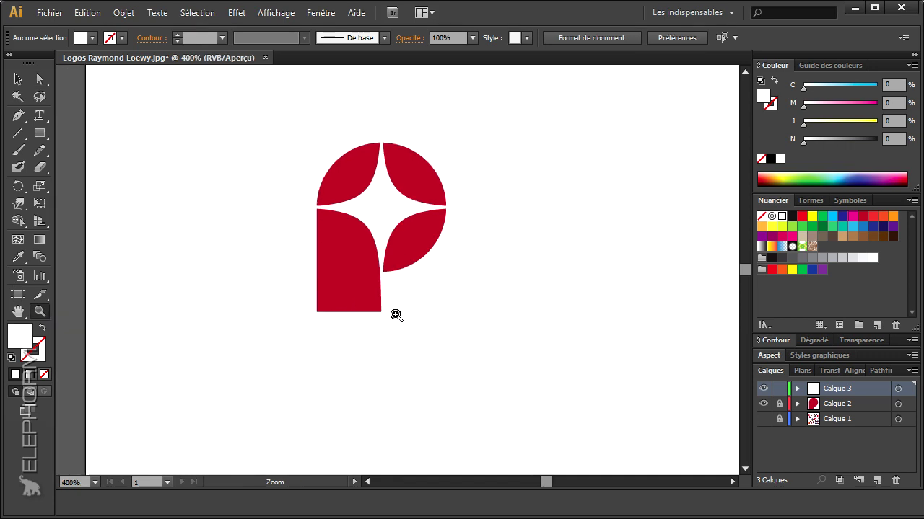
pyautogui.moveTo(392, 313); pyautogui.dragTo(403, 358)
pyautogui.moveTo(241, 147); pyautogui.dragTo(443, 337)
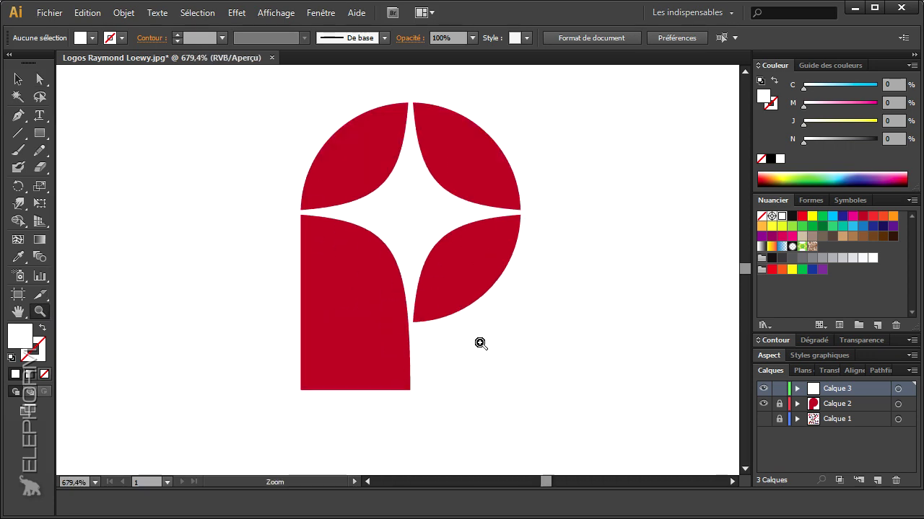
pyautogui.click(18, 78)
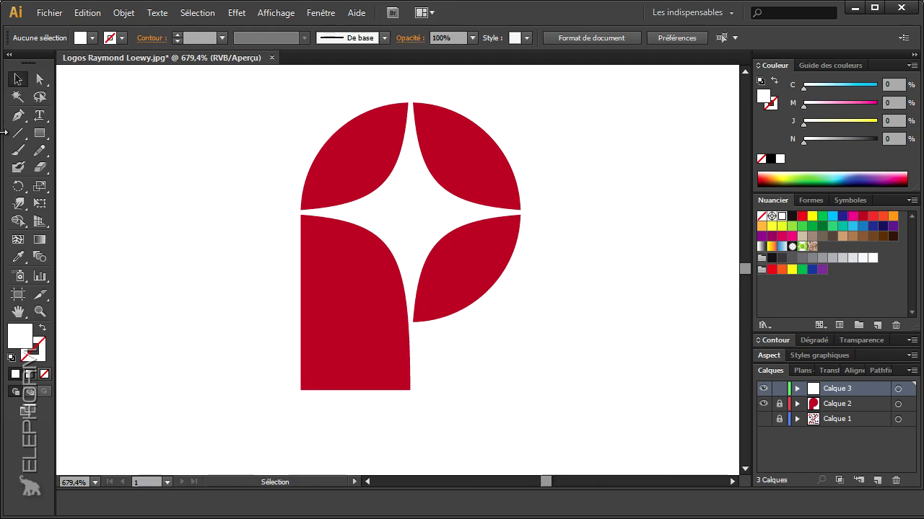
pyautogui.hotkey('ctrl', 'y')
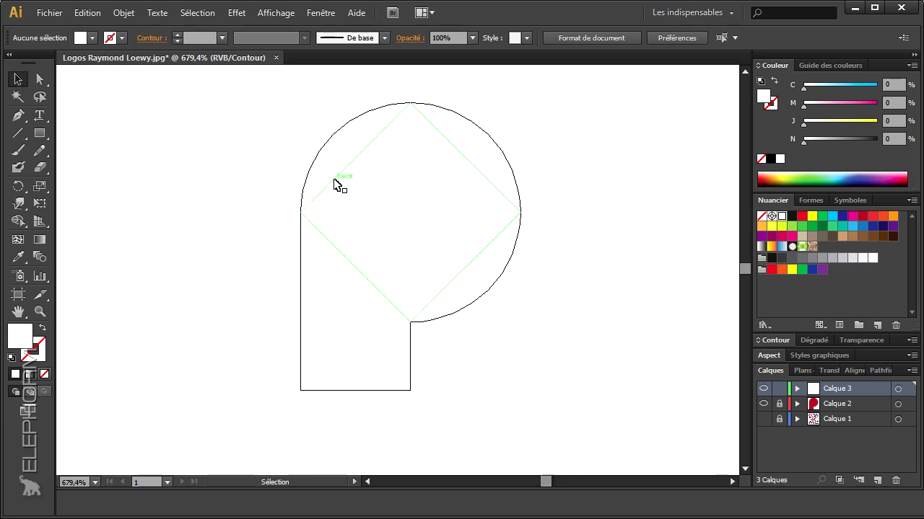
pyautogui.click(333, 184)
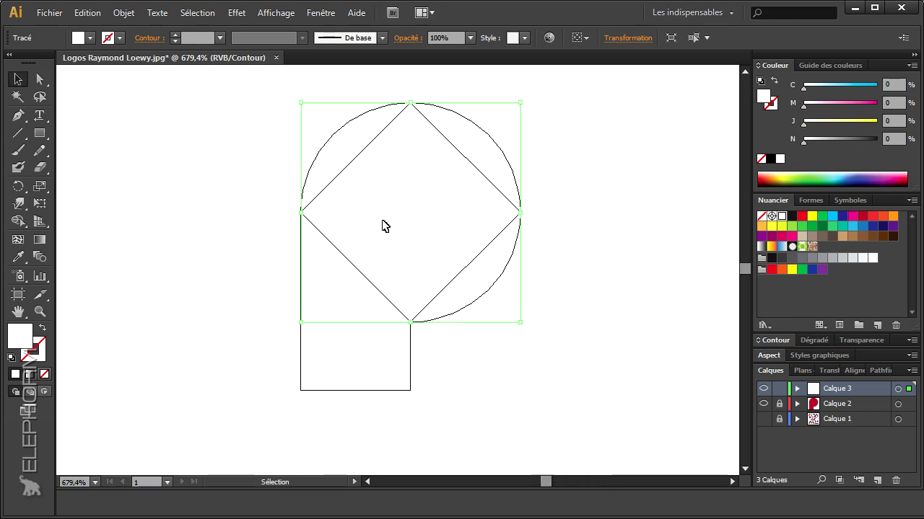
# - Expand the diamond's appearance into a real four-pointed star path, return to preview mode and deselect it
pyautogui.click(122, 14)
pyautogui.click(176, 178)
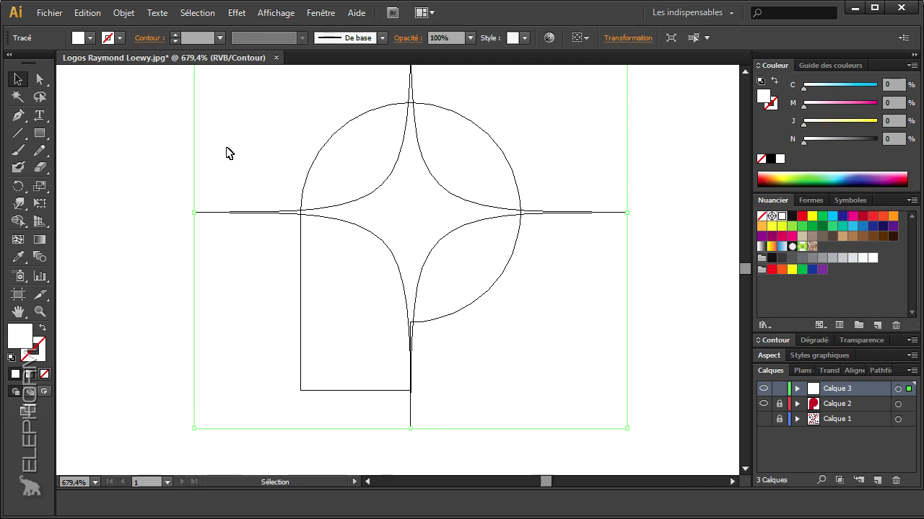
pyautogui.hotkey('ctrl', 'y')
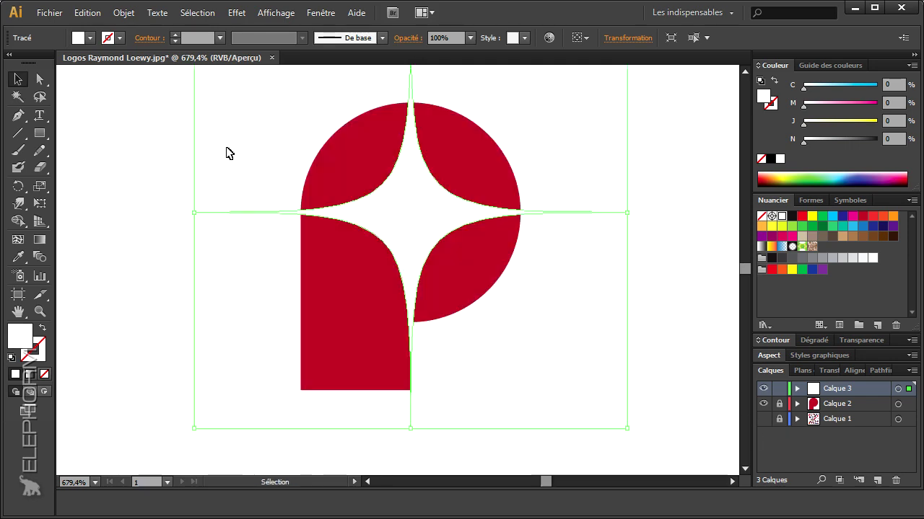
pyautogui.click(246, 182)
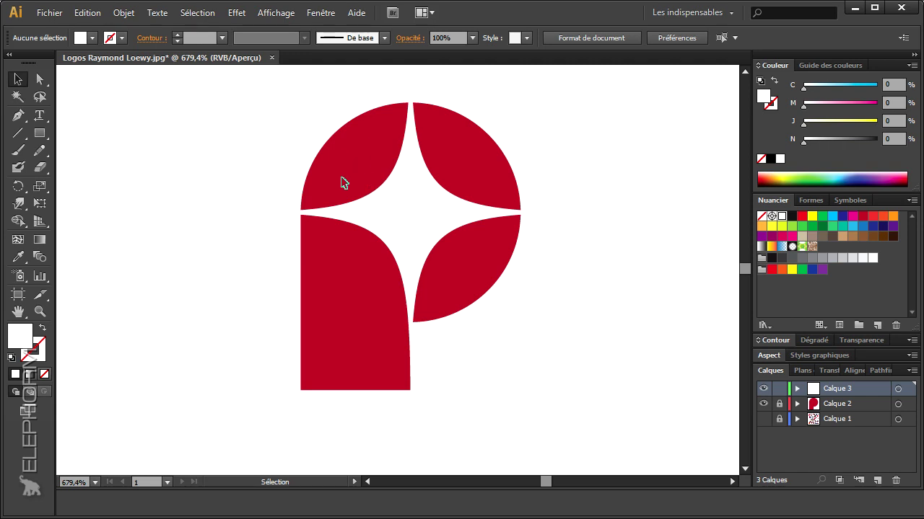
# - Try to cut the star out of the P shape with the second Pathfinder operation, Trim
pyautogui.moveTo(265, 112); pyautogui.dragTo(549, 422)
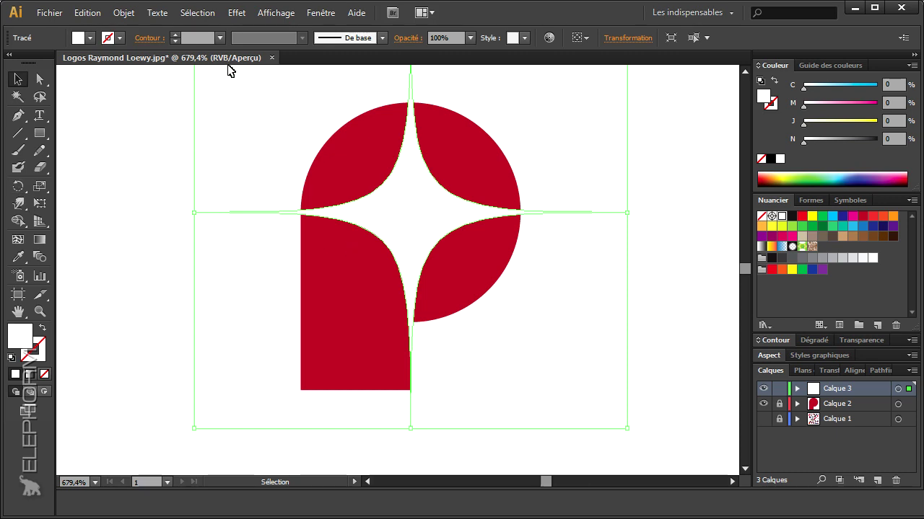
pyautogui.click(317, 18)
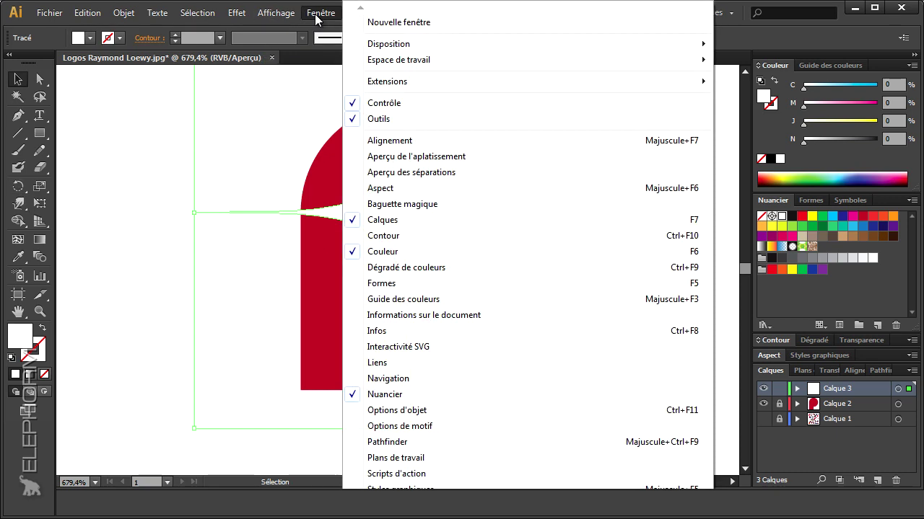
pyautogui.click(390, 443)
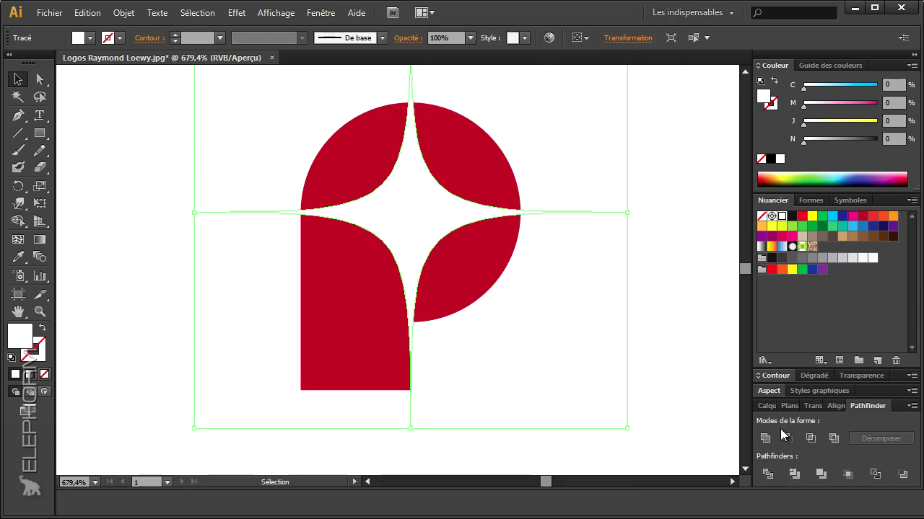
pyautogui.click(793, 475)
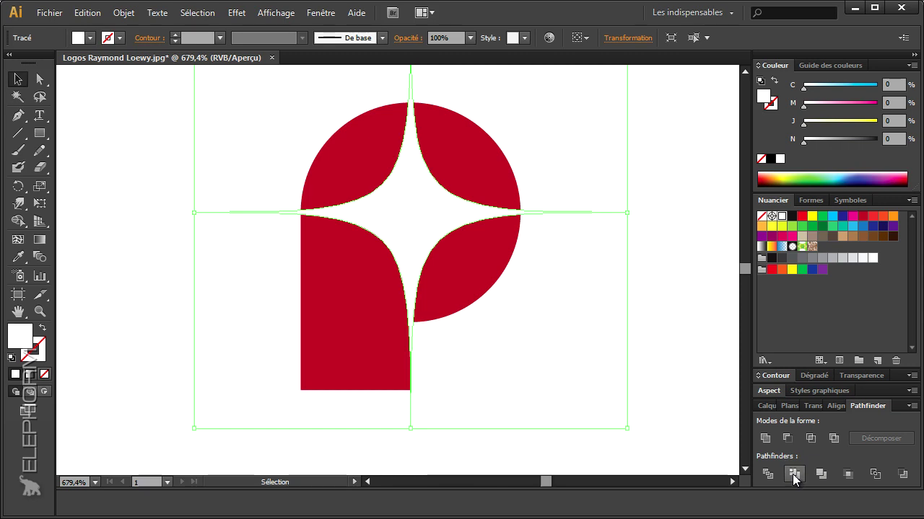
# - Delete the white star on its own and undo the deletion
pyautogui.click(40, 79)
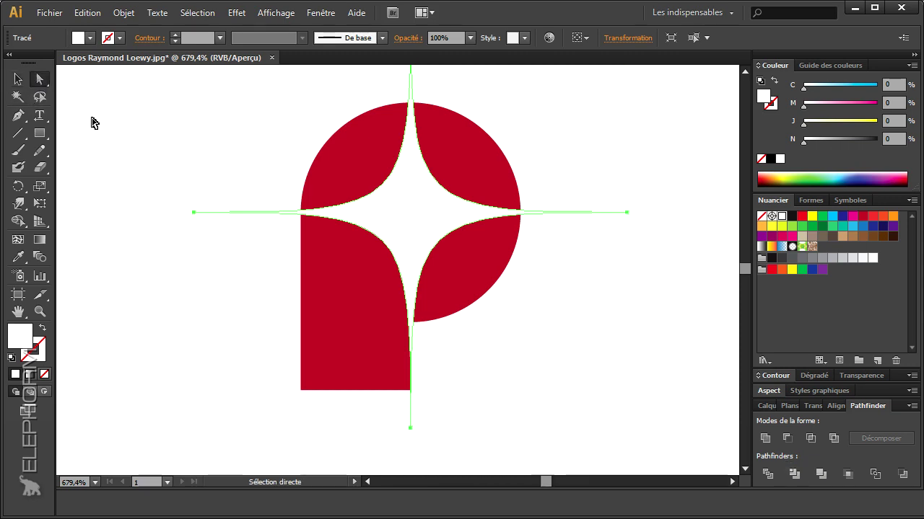
pyautogui.click(264, 191)
pyautogui.click(413, 232)
pyautogui.press('Delete')
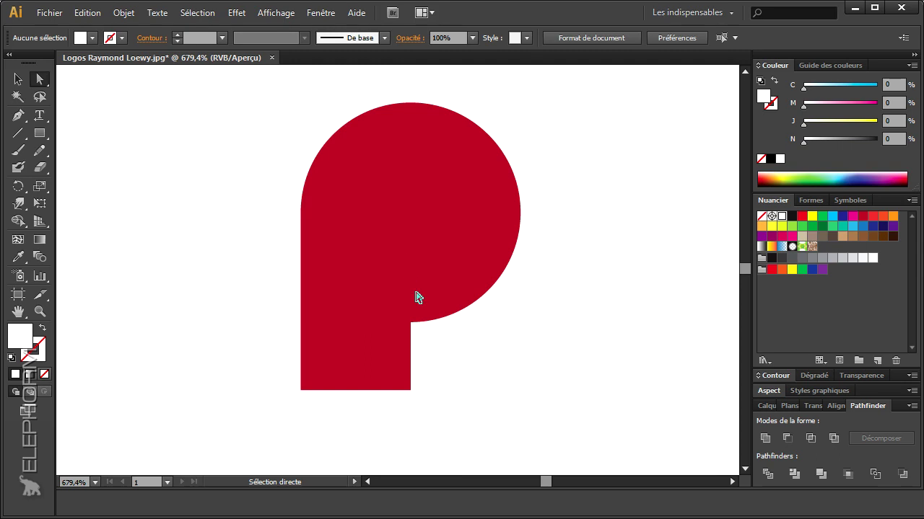
pyautogui.hotkey('ctrl', 'z')
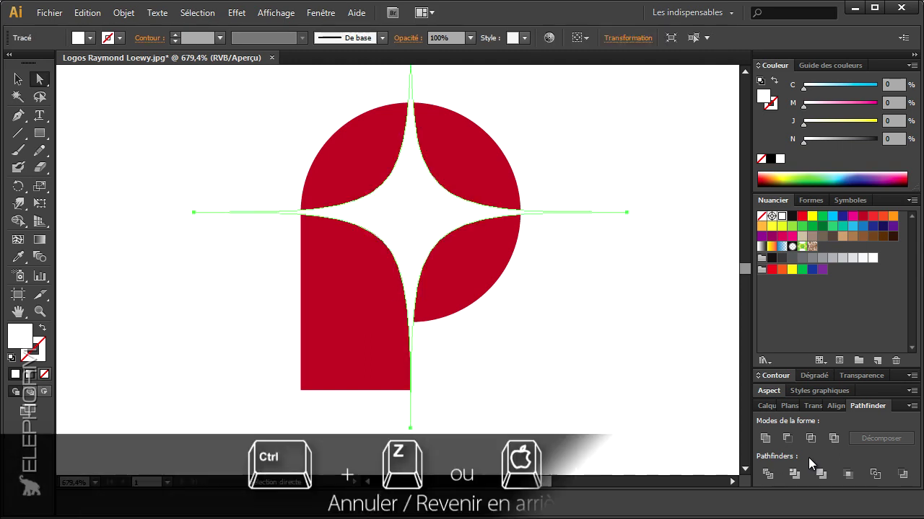
# - Unlock Calque 2, select the star together with the P shape, and apply the Trim pathfinder to both
pyautogui.click(766, 406)
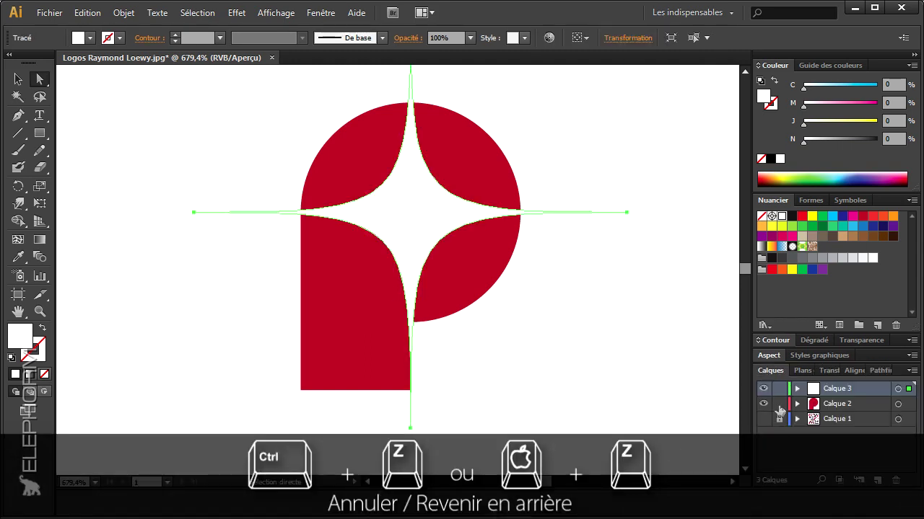
pyautogui.click(18, 79)
pyautogui.moveTo(239, 116); pyautogui.dragTo(653, 422)
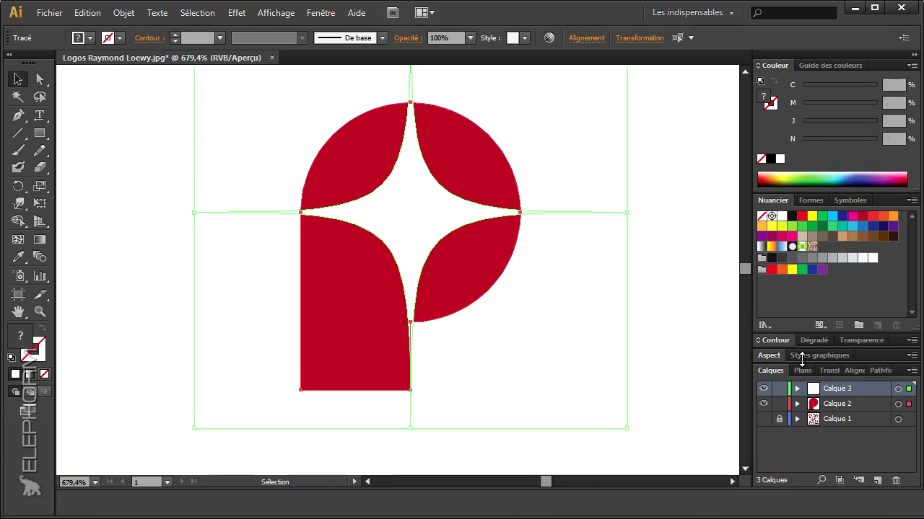
pyautogui.click(875, 369)
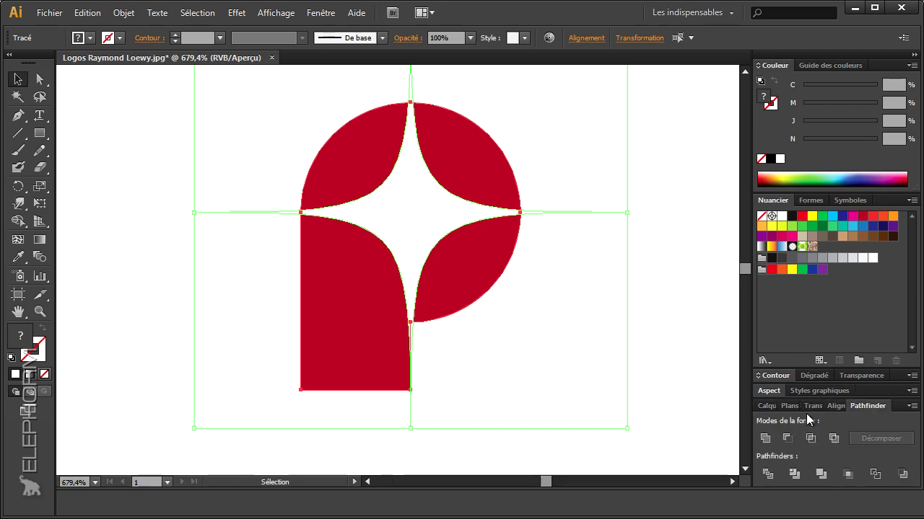
pyautogui.click(795, 475)
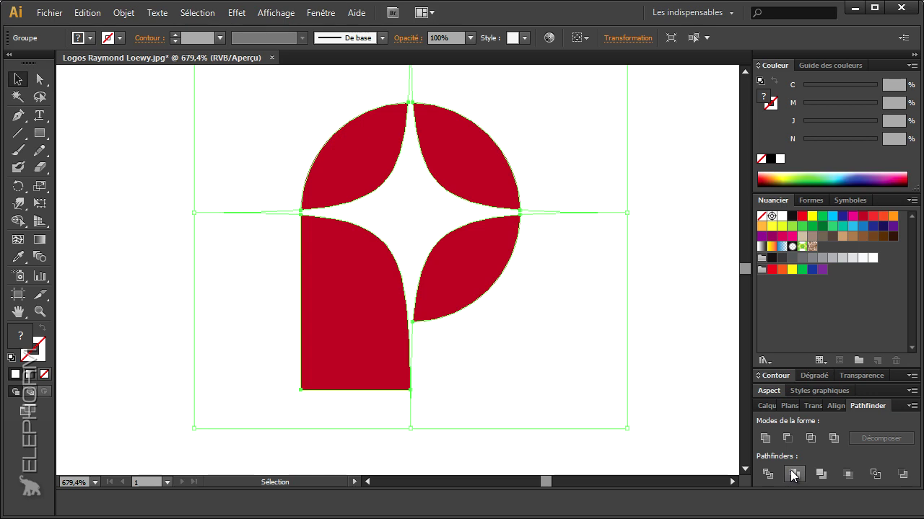
# - Select the white star and each of the four red pieces individually to check how the logo was cut
pyautogui.click(40, 81)
pyautogui.click(284, 200)
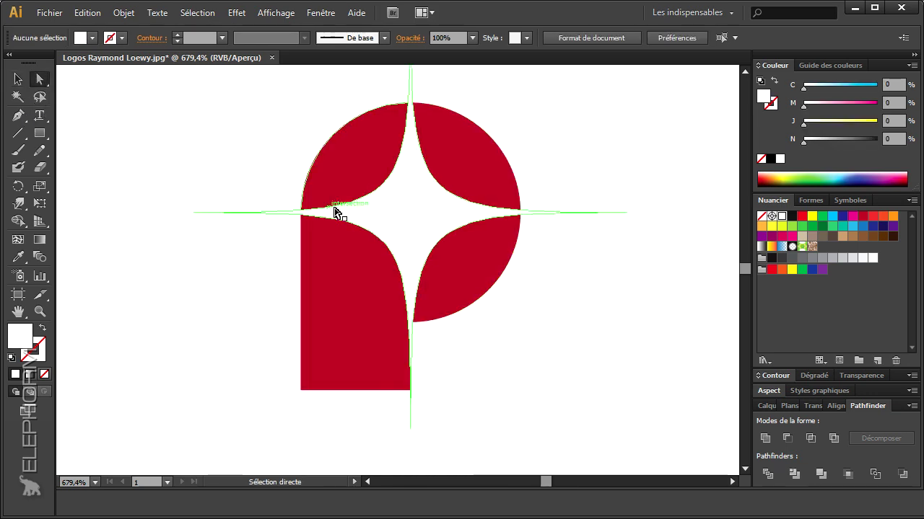
pyautogui.click(395, 225)
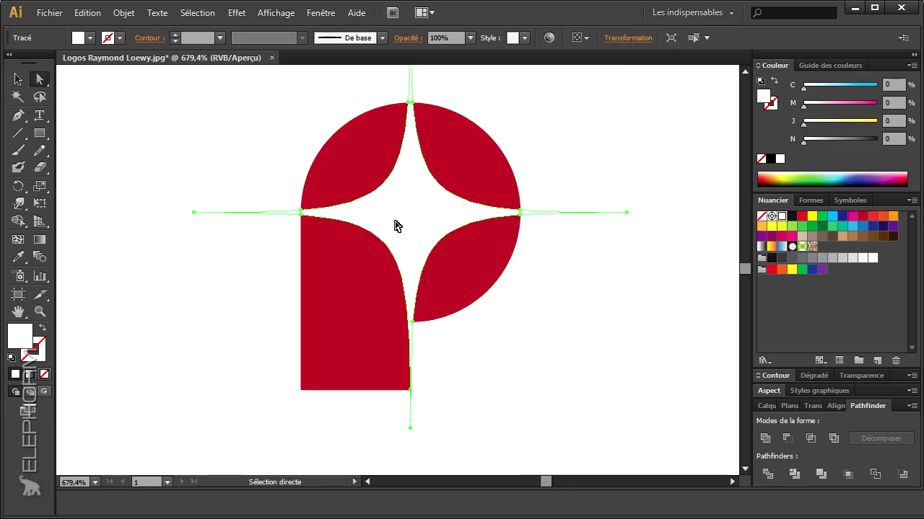
pyautogui.click(423, 290)
pyautogui.click(353, 256)
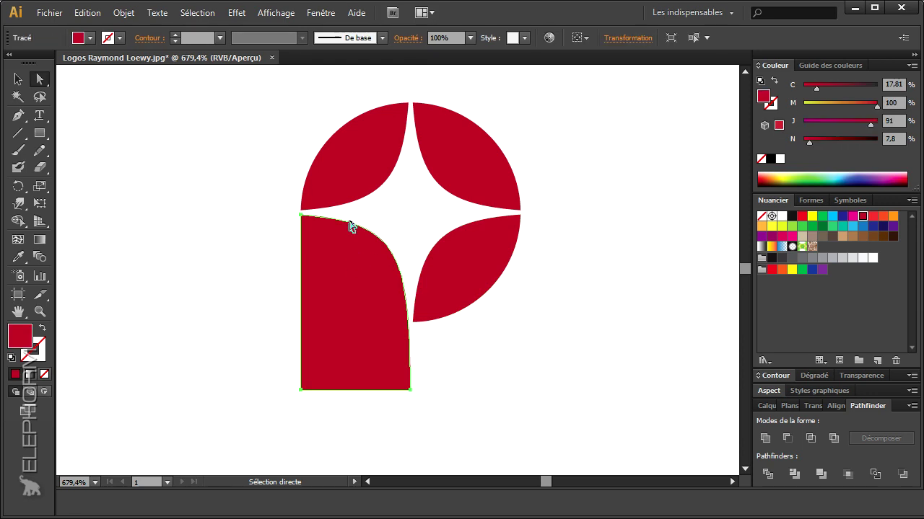
pyautogui.click(344, 168)
pyautogui.click(453, 155)
pyautogui.click(474, 256)
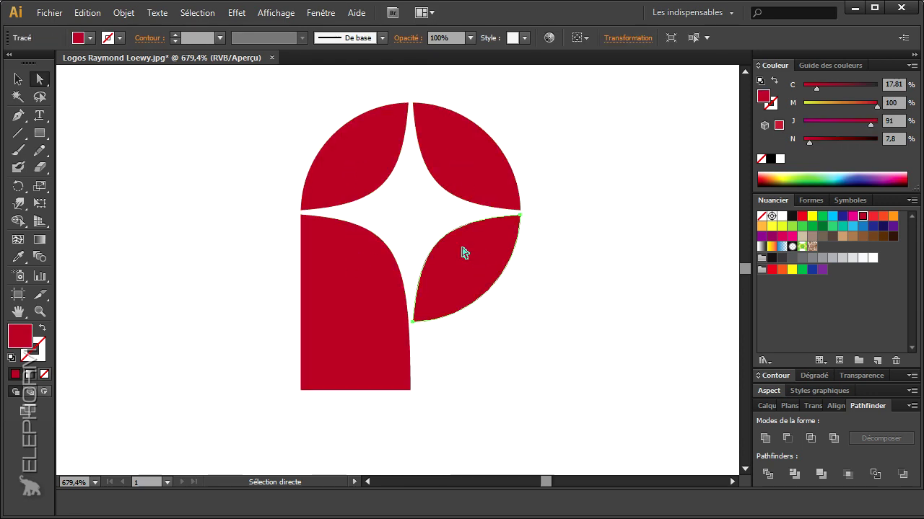
# - Fill the upper-left piece of the P with yellow as a test, undo the fill and deselect the logo
pyautogui.click(339, 161)
pyautogui.click(771, 226)
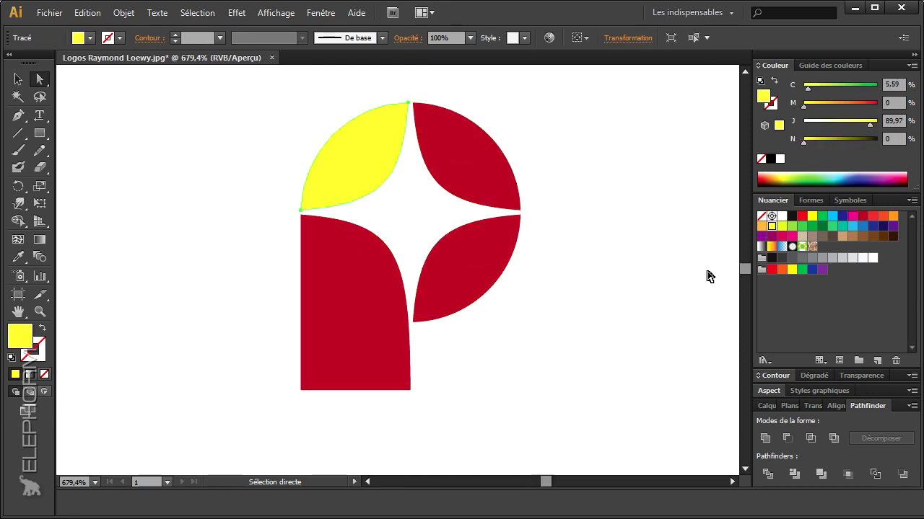
pyautogui.press('ctrl')
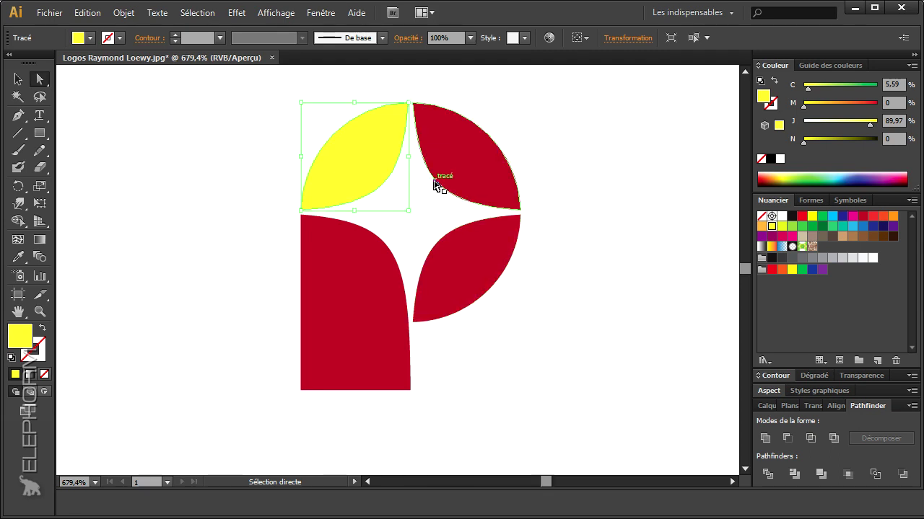
pyautogui.hotkey('ctrl', 'z')
pyautogui.press('v')
pyautogui.moveTo(195, 104); pyautogui.dragTo(470, 371)
pyautogui.click(233, 306)
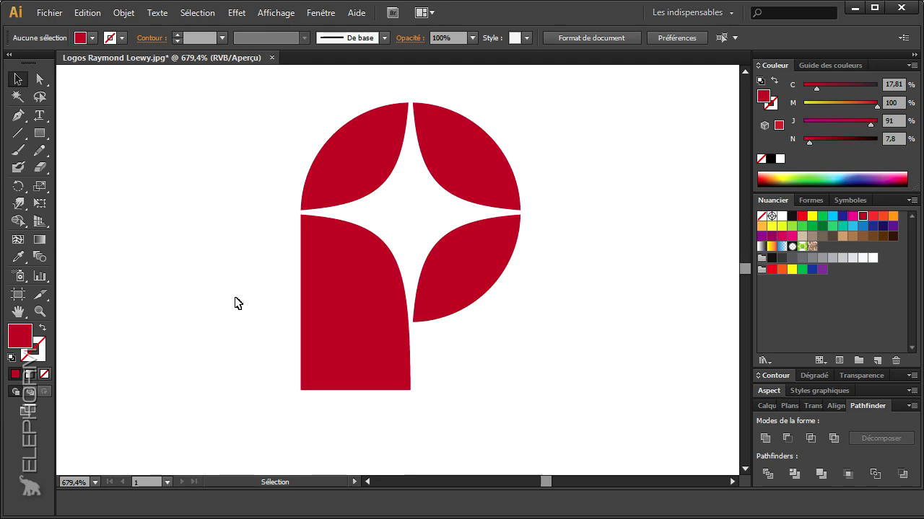
# - Hide Calque 2 and Calque 3 and show Calque 1 to compare the traced logo with the reference sheet
pyautogui.click(40, 311)
pyautogui.keyDown('alt'); pyautogui.click(437, 296); pyautogui.keyUp('alt')
pyautogui.moveTo(391, 280); pyautogui.dragTo(397, 306)
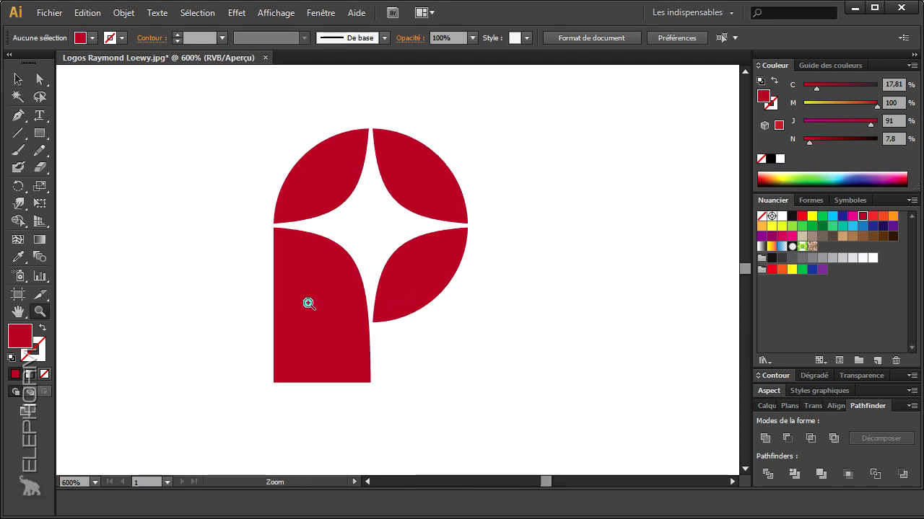
pyautogui.moveTo(320, 320); pyautogui.dragTo(340, 332)
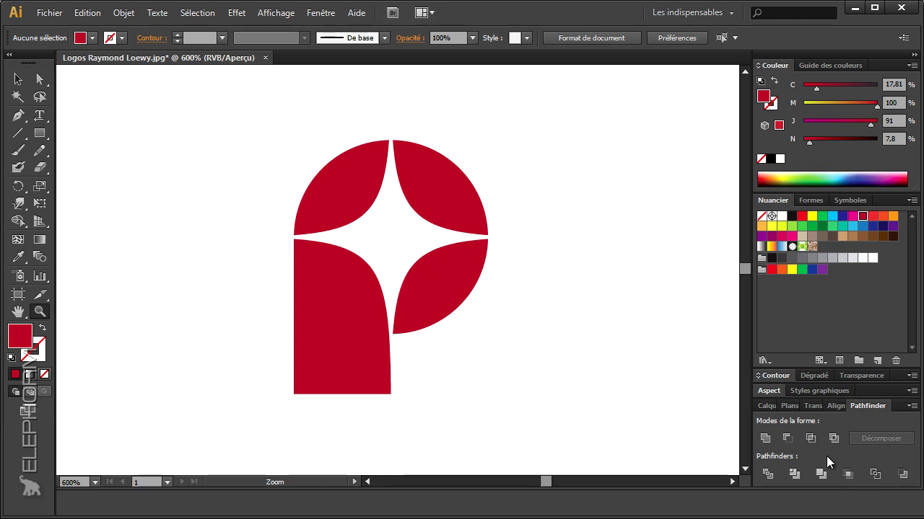
pyautogui.moveTo(764, 406); pyautogui.dragTo(764, 389)
pyautogui.click(765, 421)
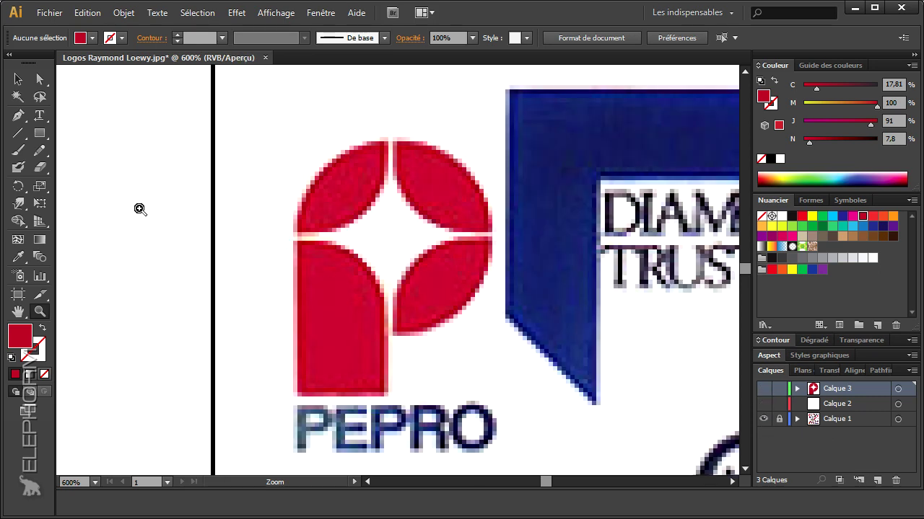
pyautogui.hotkey('ctrl', '0')
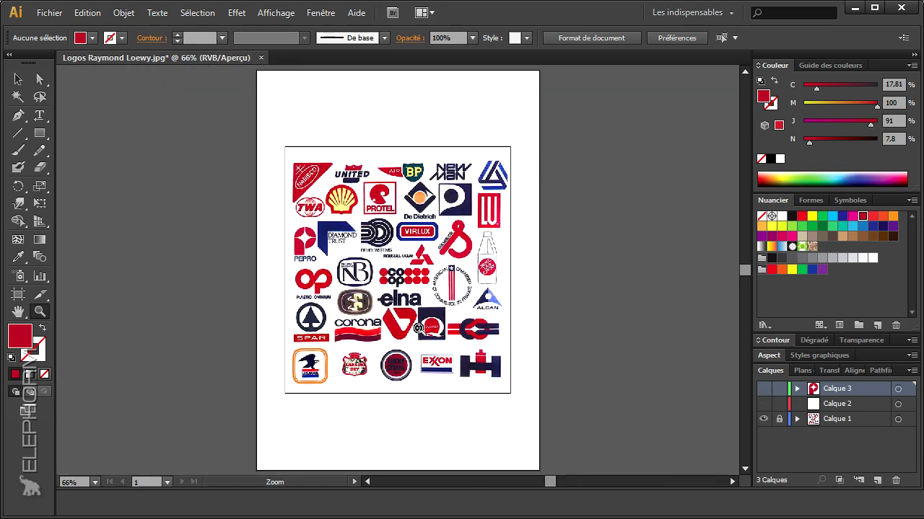
pyautogui.moveTo(286, 160); pyautogui.dragTo(567, 362)
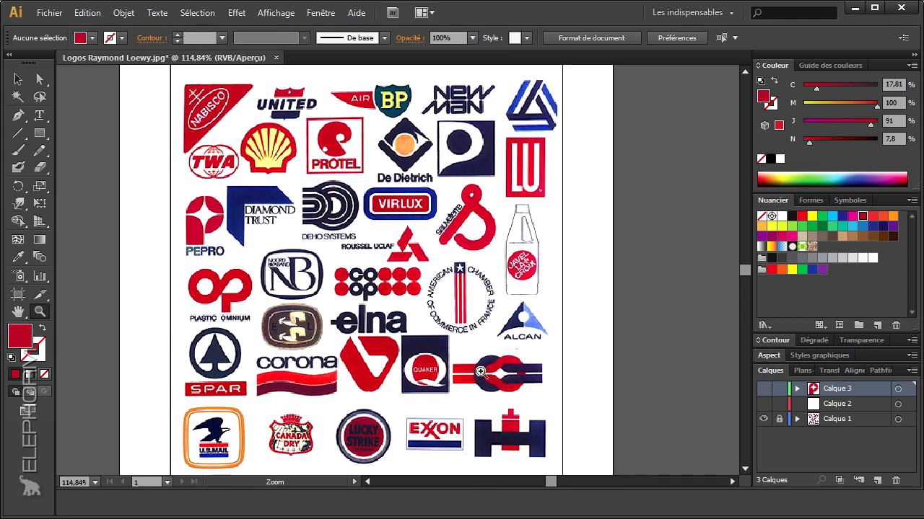
# - Hide the Calque 1 reference and show Calque 3 to view the finished logo alone
pyautogui.click(764, 419)
pyautogui.click(763, 388)
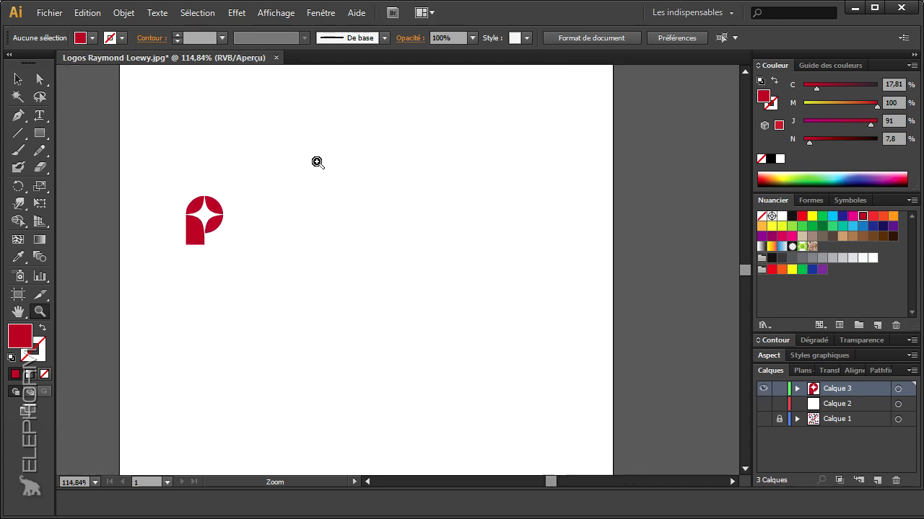
pyautogui.moveTo(134, 140); pyautogui.dragTo(357, 314)
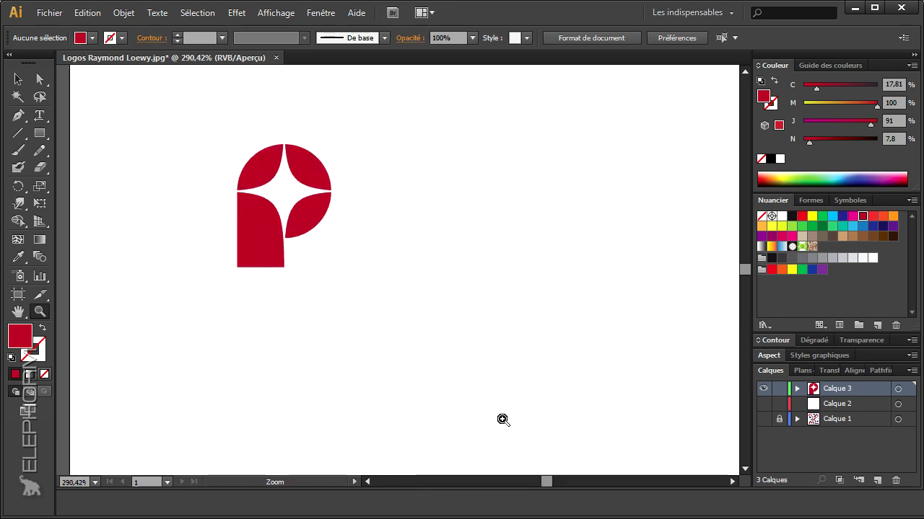